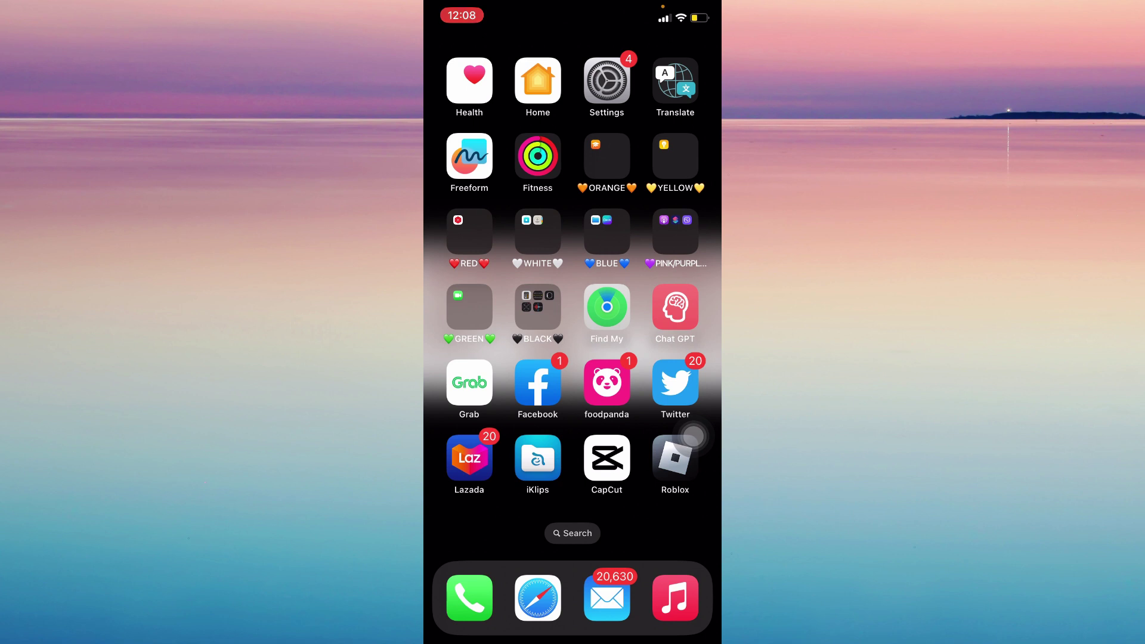
Step: Launch Safari from the dock to reach its start page
left_click(538, 598)
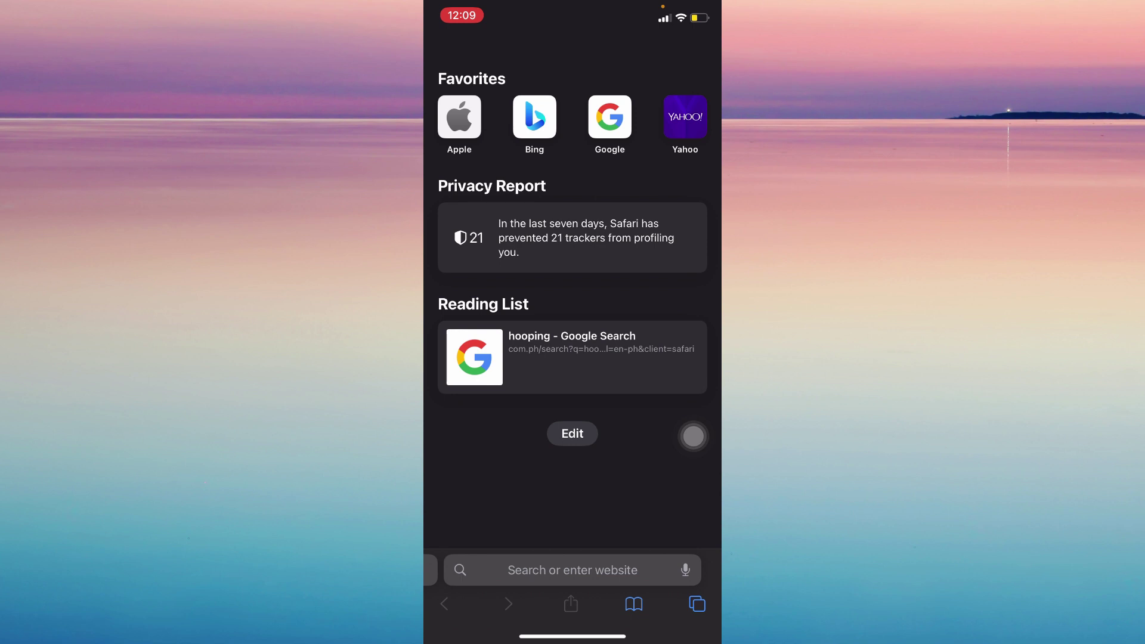
left_click(572, 570)
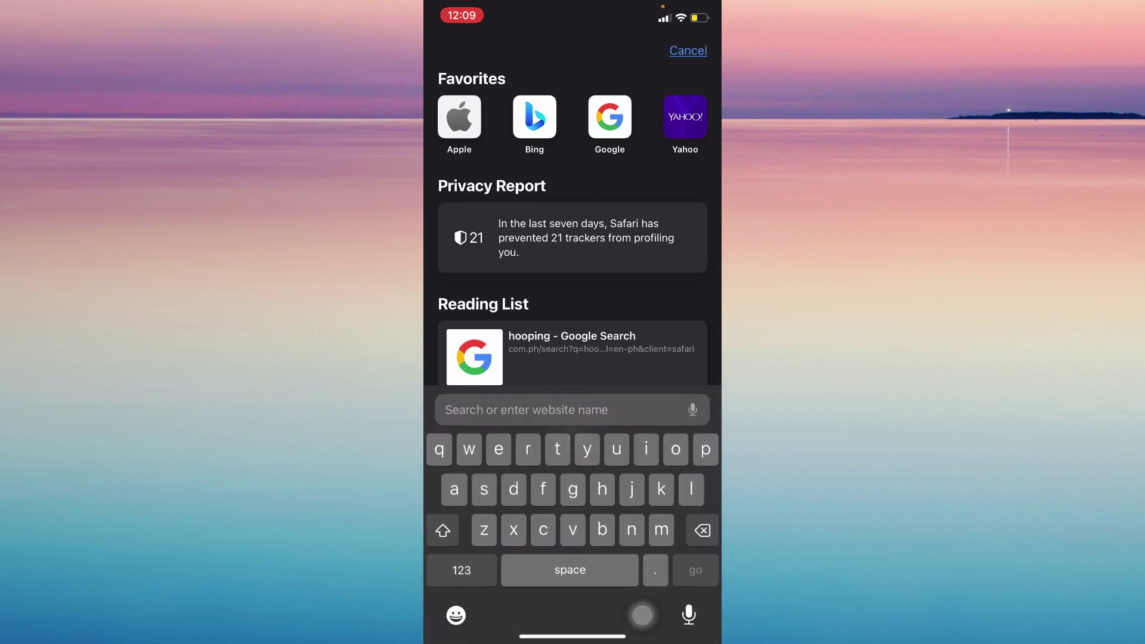
type("ht")
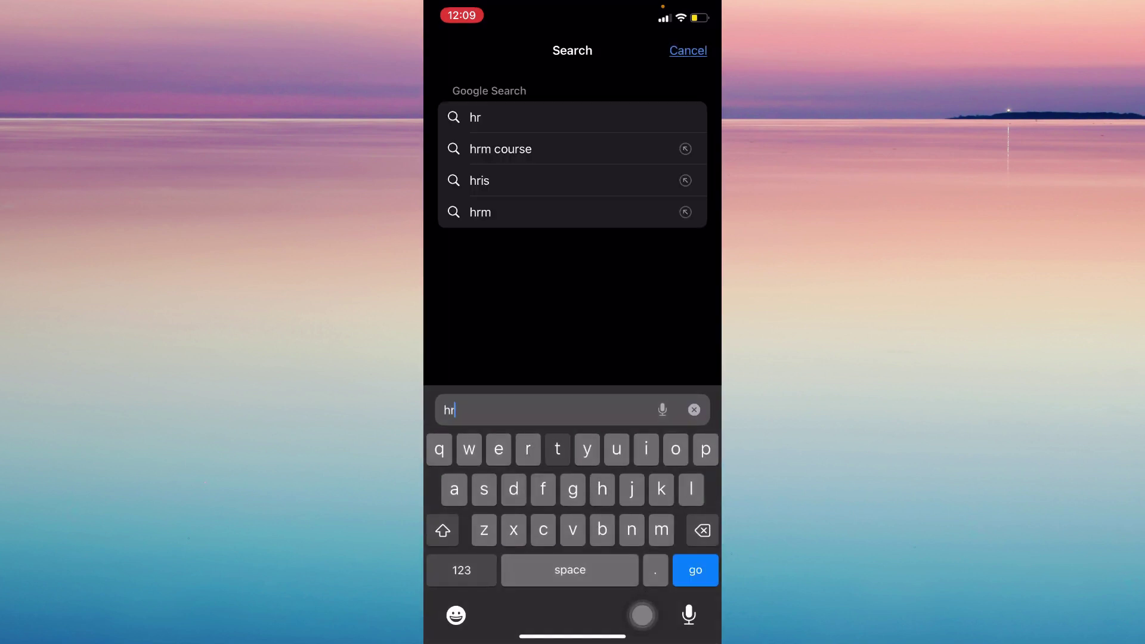
type("tp")
key("BackSpace")
key("BackSpace")
type("tps")
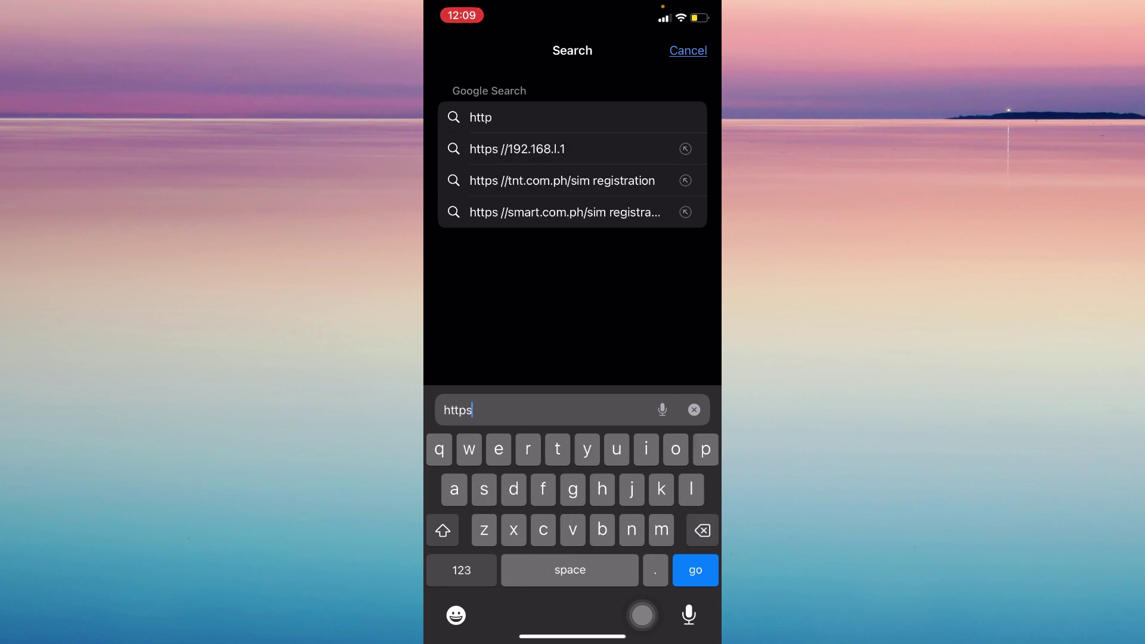
type("://")
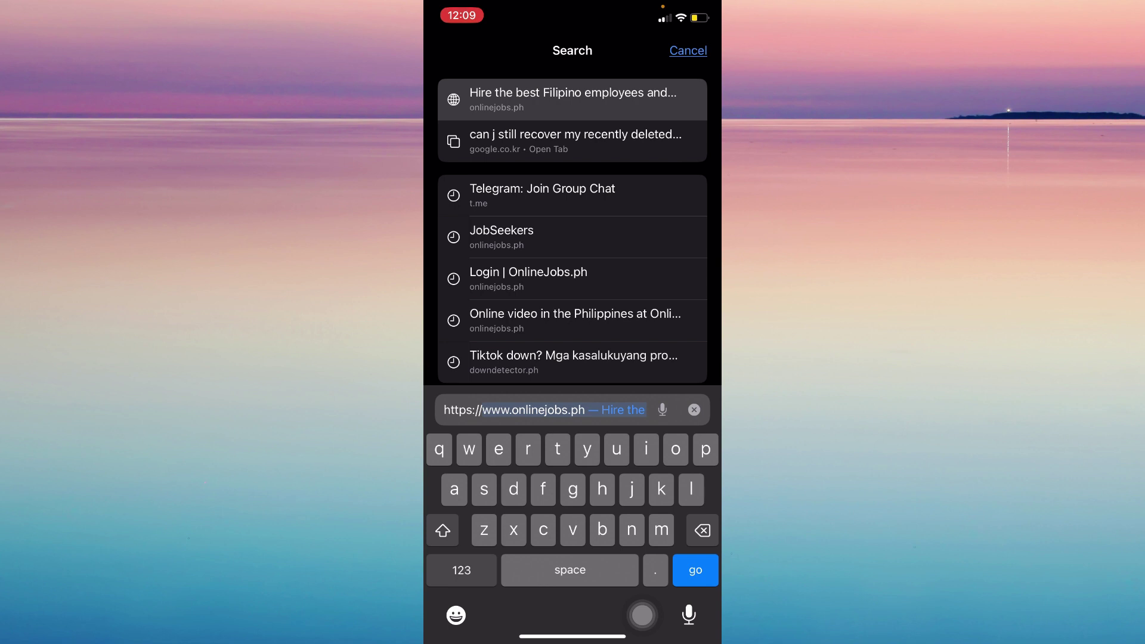
type("t.me")
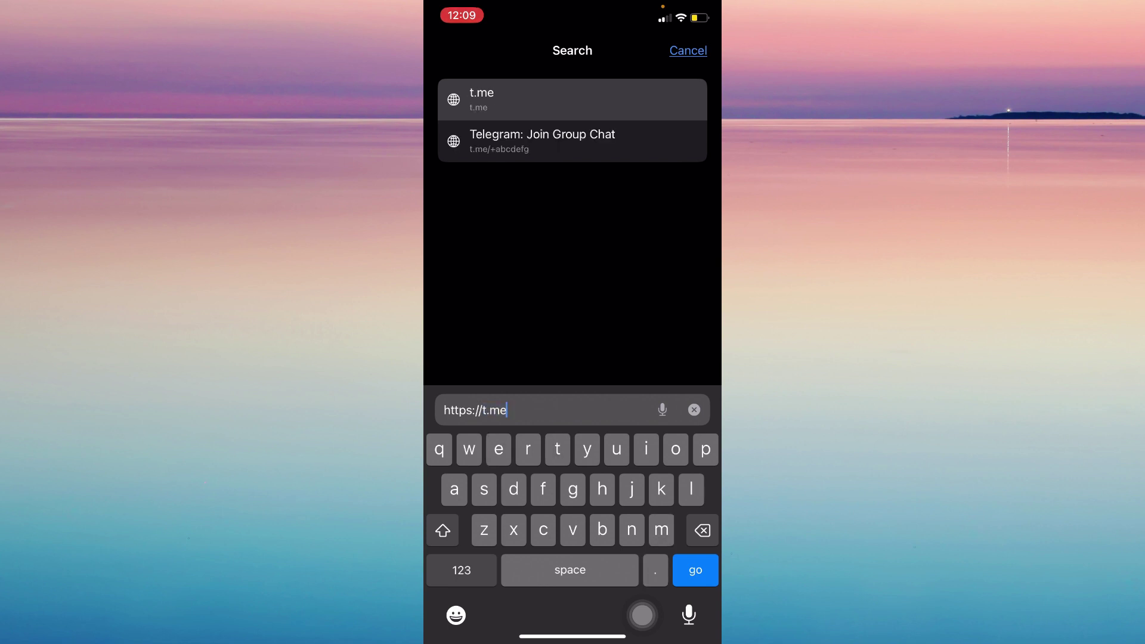
type("/+")
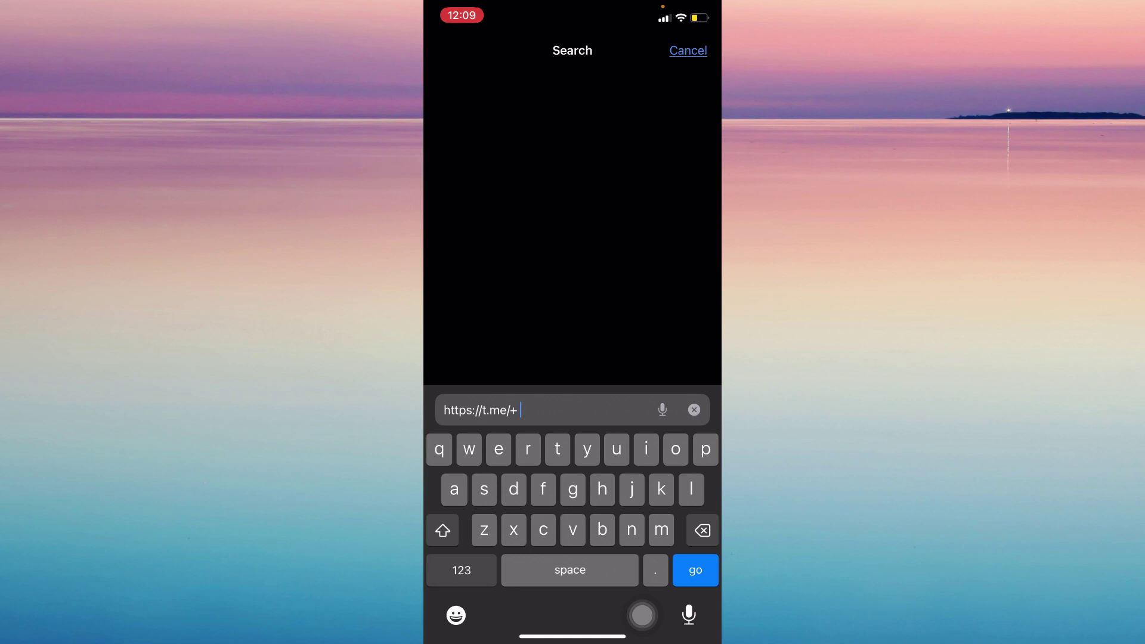
key("BackSpace")
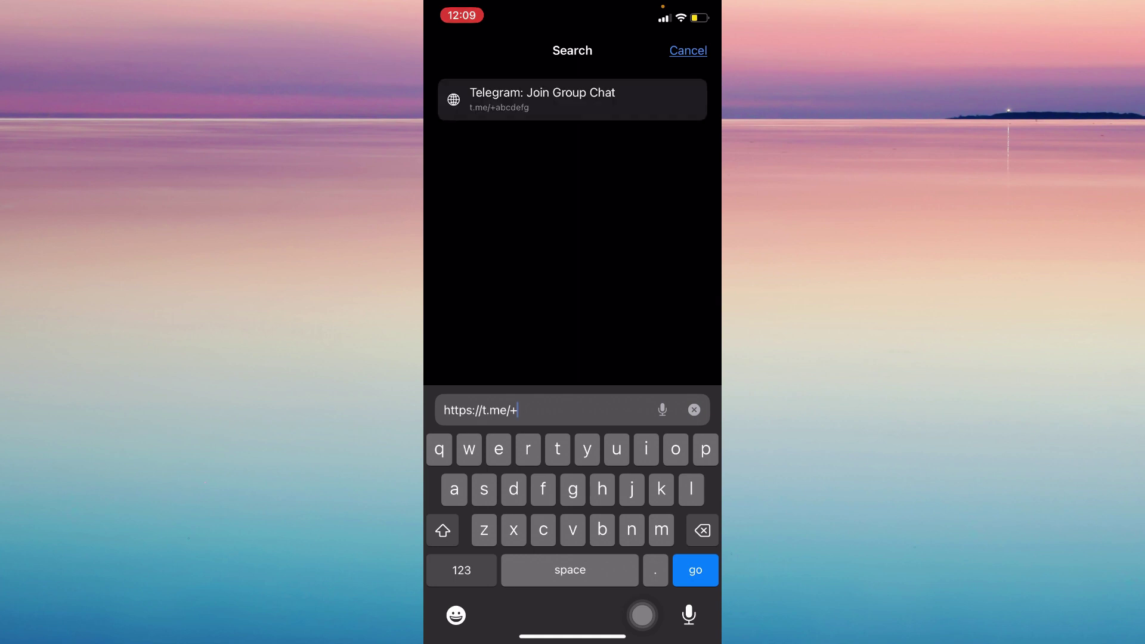
type("abc")
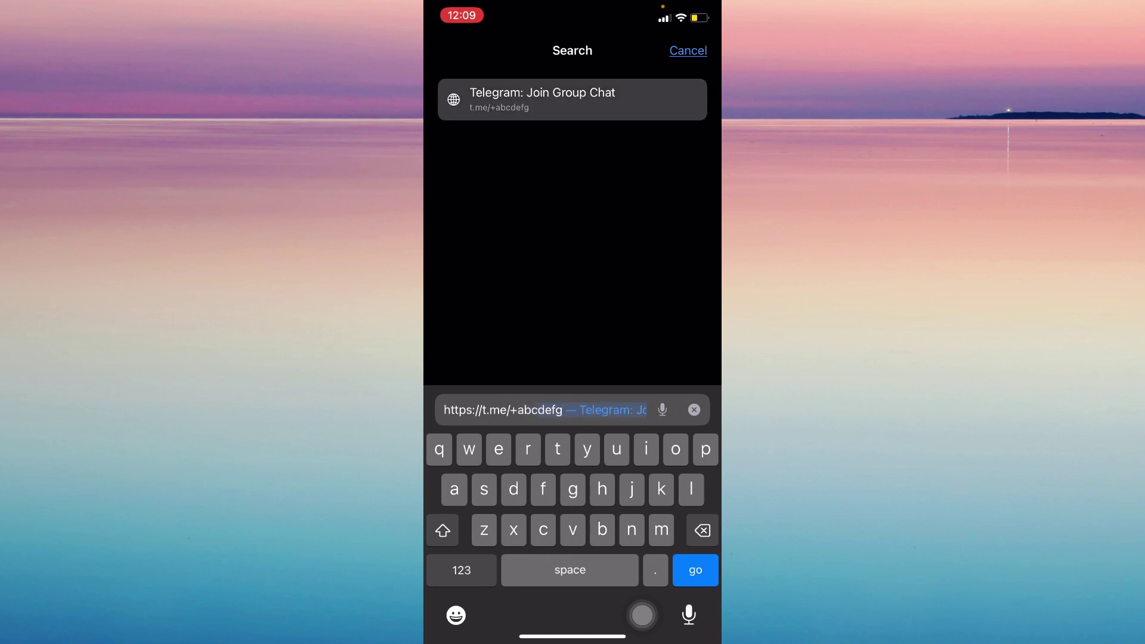
type("s")
key("BackSpace")
type("defg")
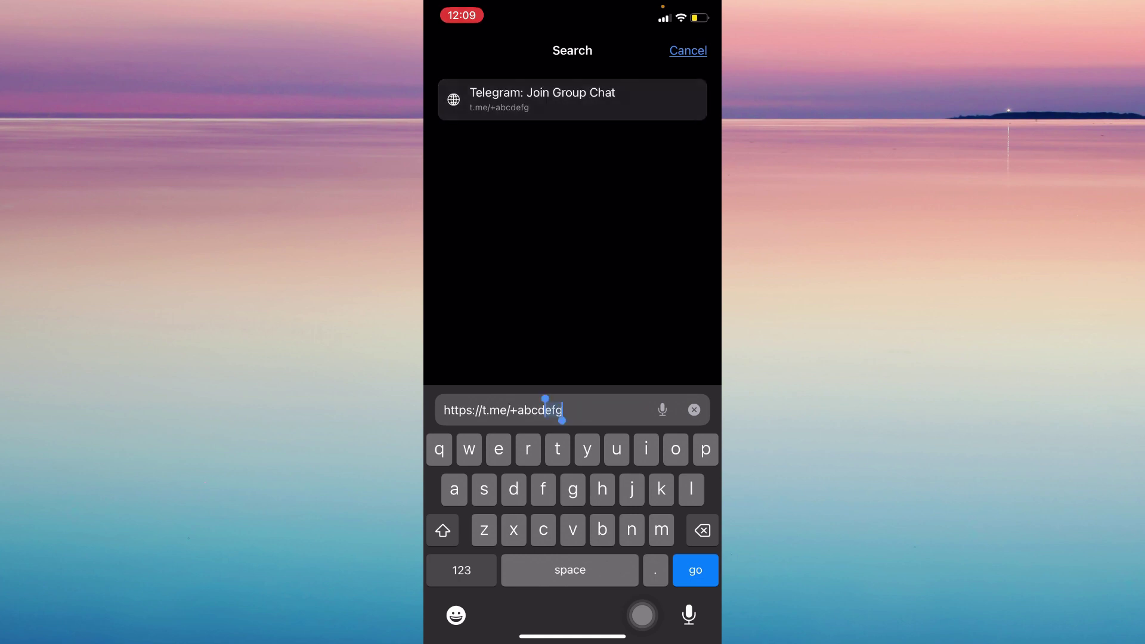